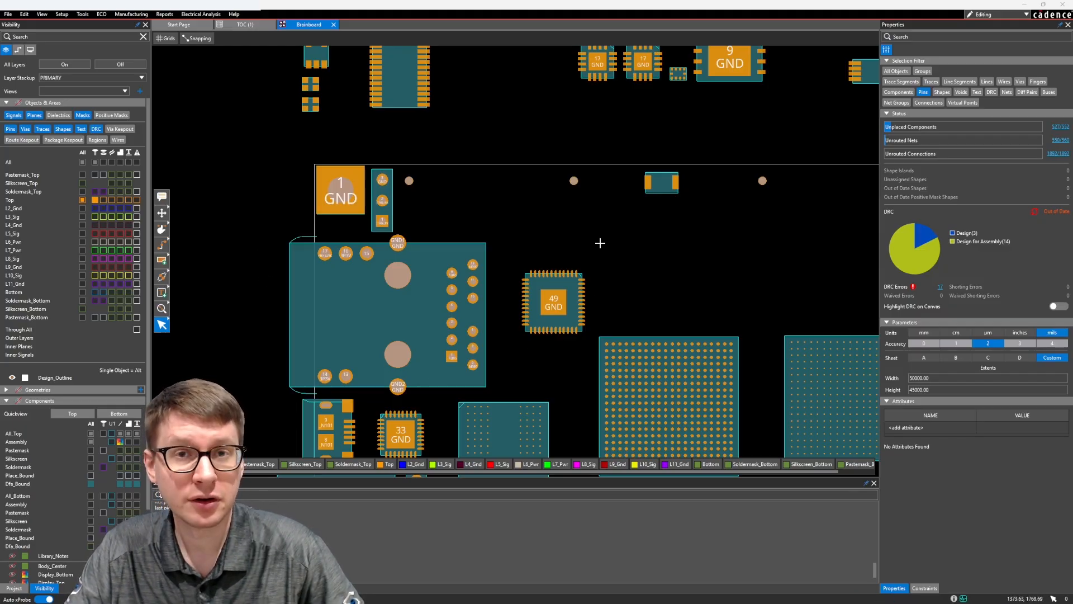
Select pin 1 (JTAG_TX) of the three-pin header beside the GND pad and examine its padstack properties and preview
middle_click_drag(600, 242, 586, 240)
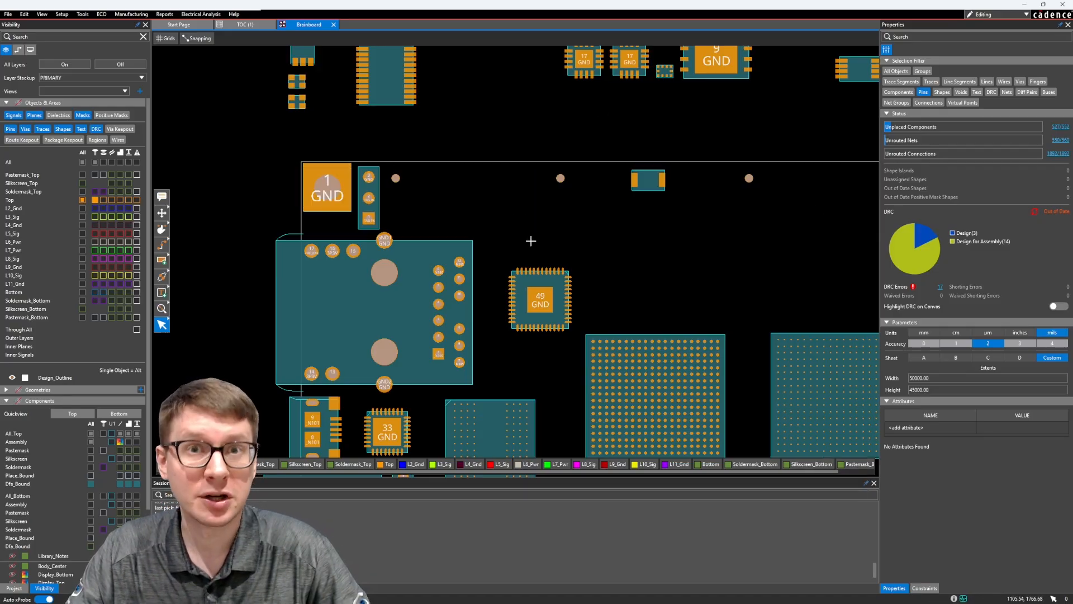
scroll(429, 214, "up", 2)
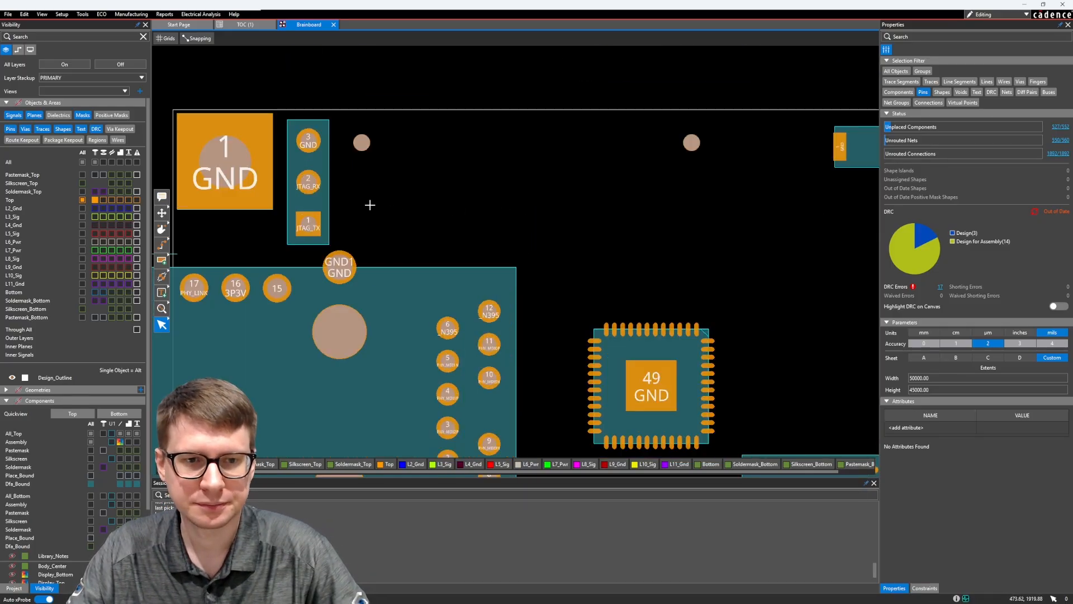
scroll(426, 196, "up", 2)
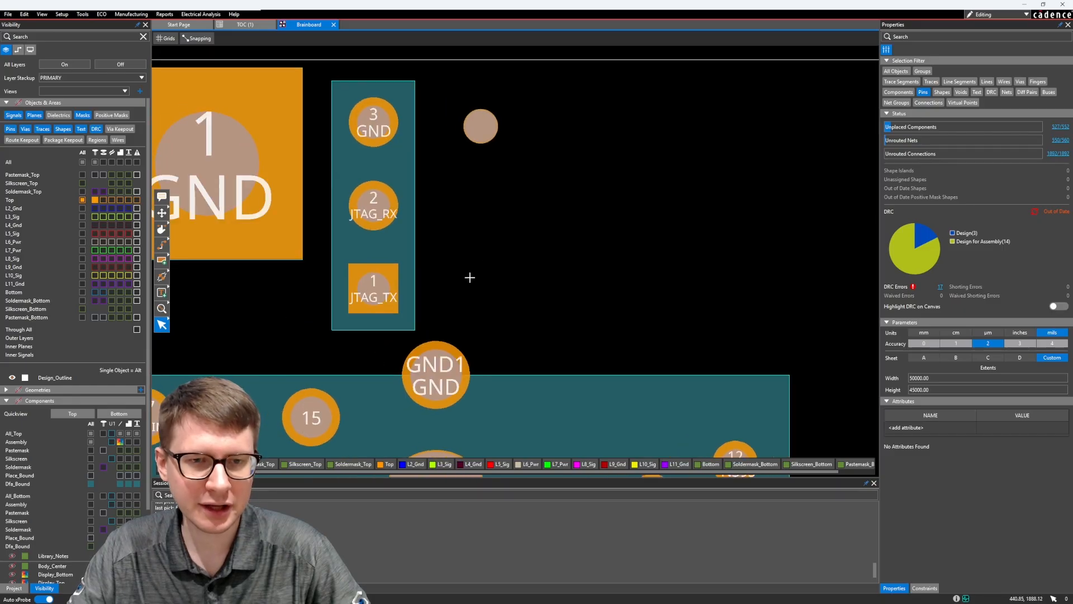
mouse_move(389, 302)
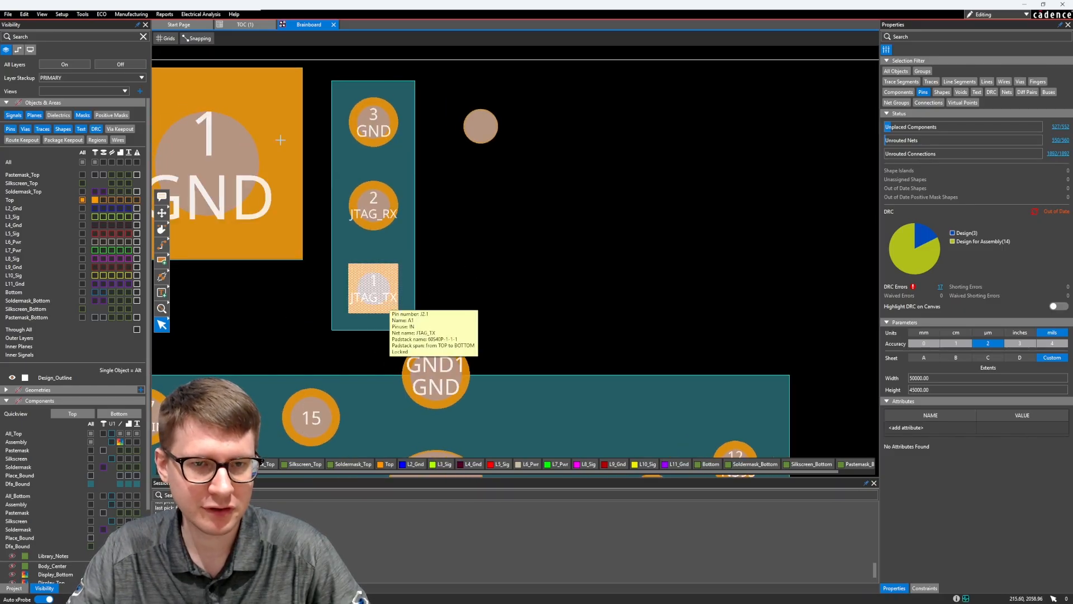
left_click(387, 298)
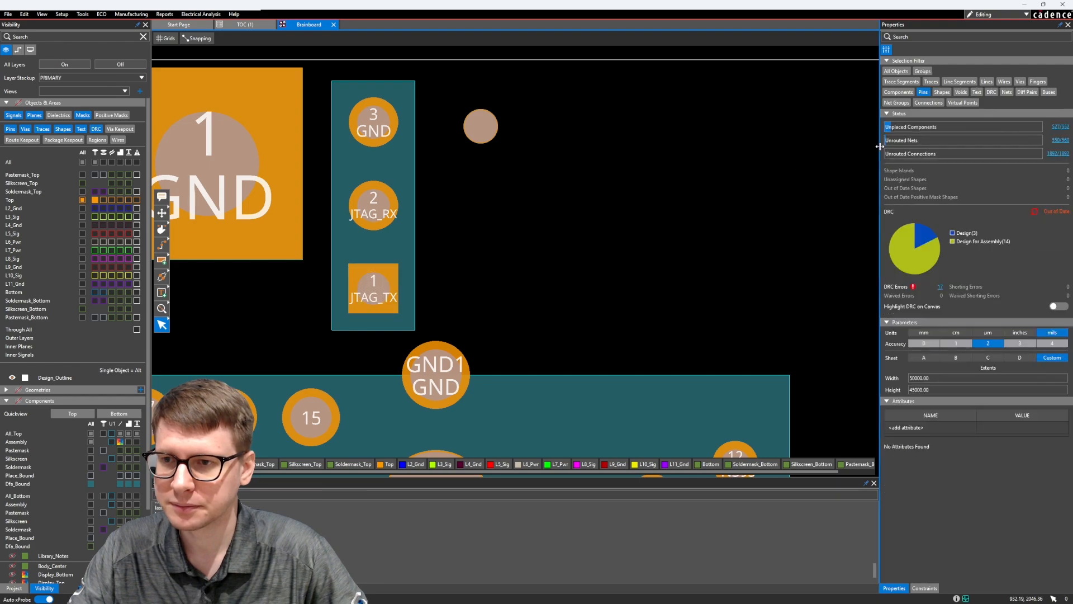
scroll(980, 227, "down", 5)
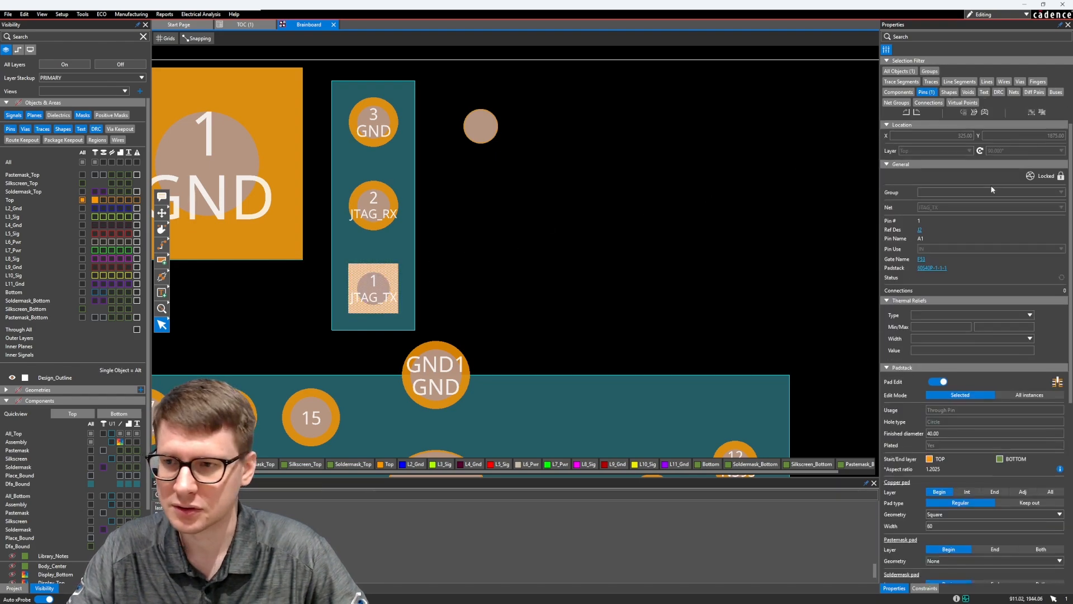
scroll(980, 228, "up", 1)
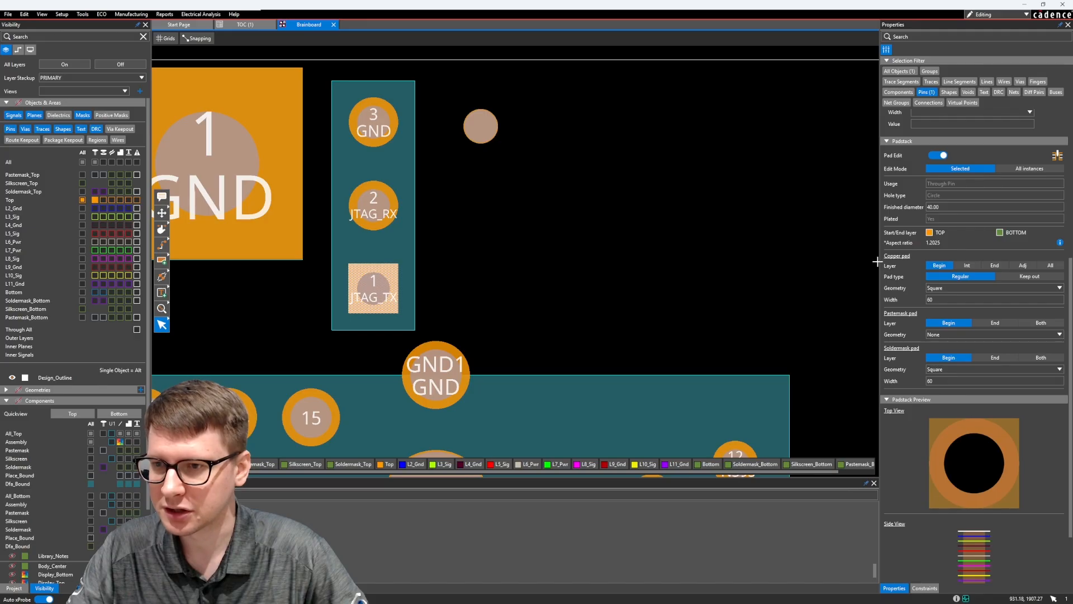
left_click(852, 257)
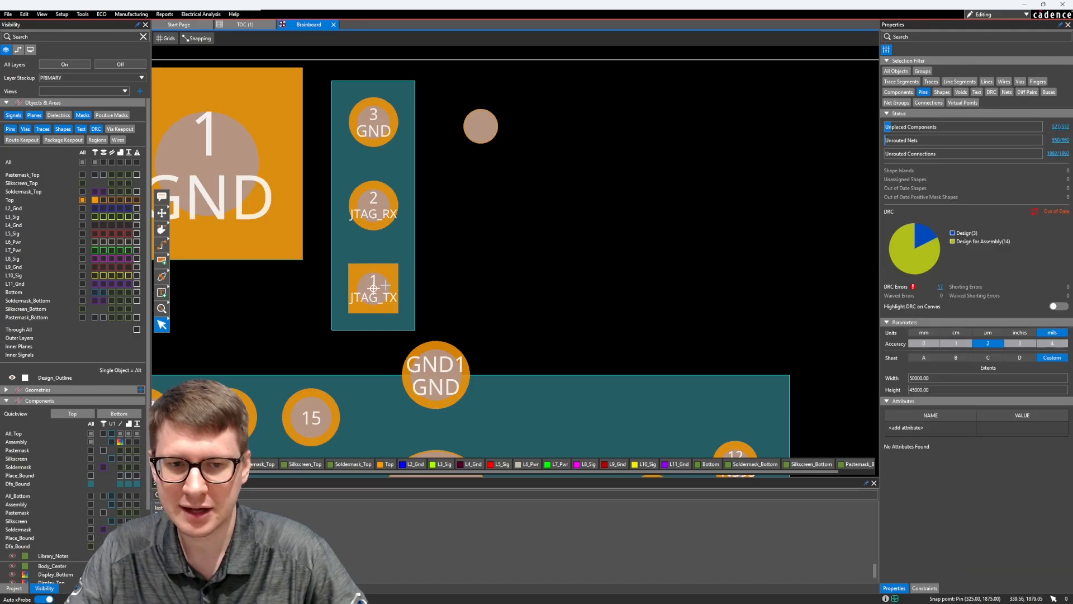
left_click(375, 288)
scroll(1001, 214, "down", 6)
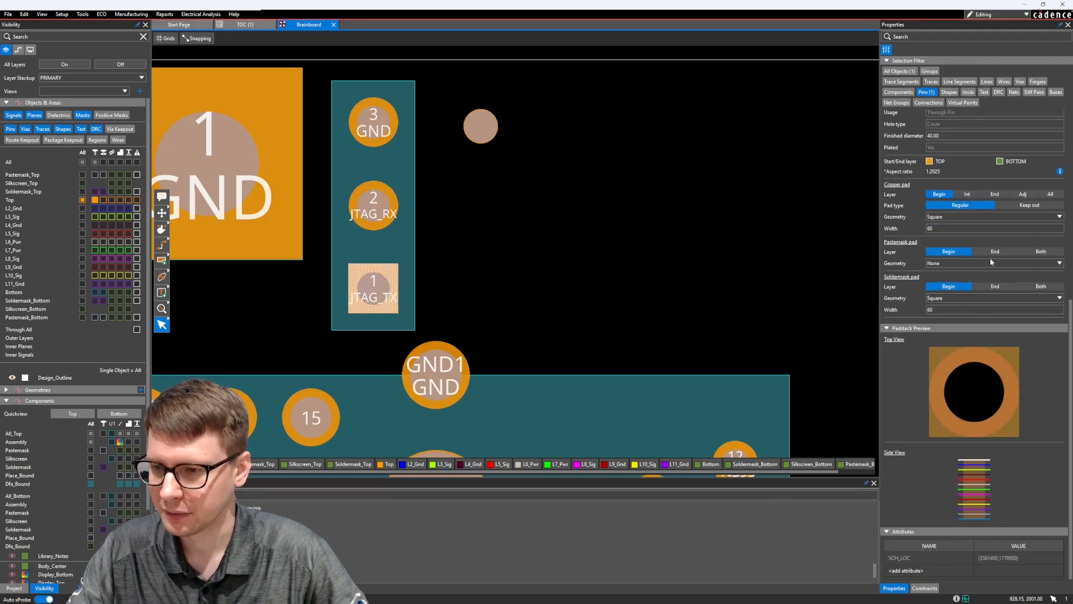
scroll(991, 369, "up", 2)
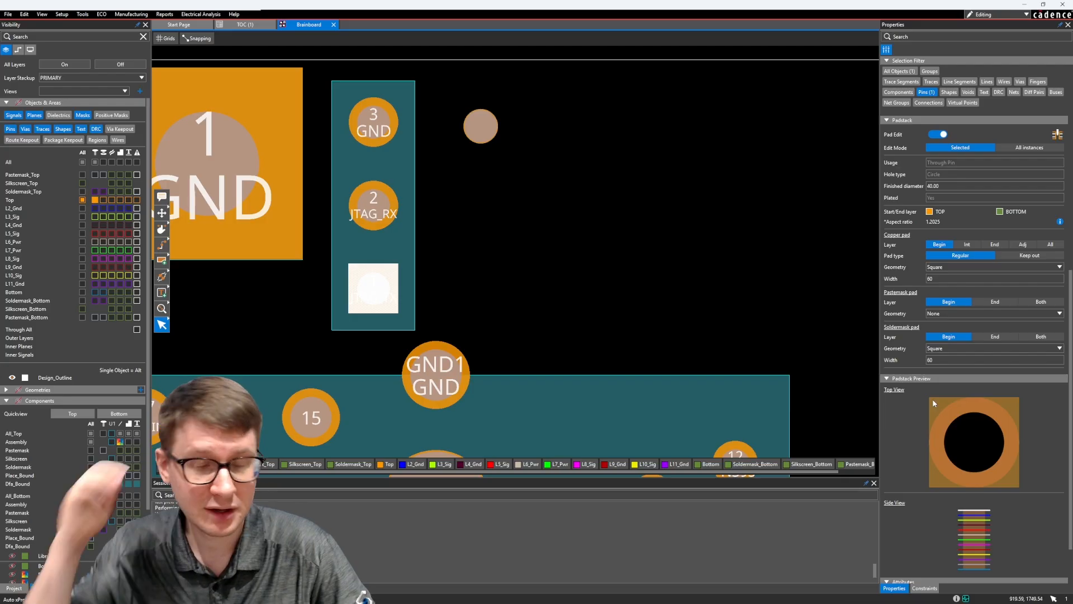
scroll(934, 402, "up", 2)
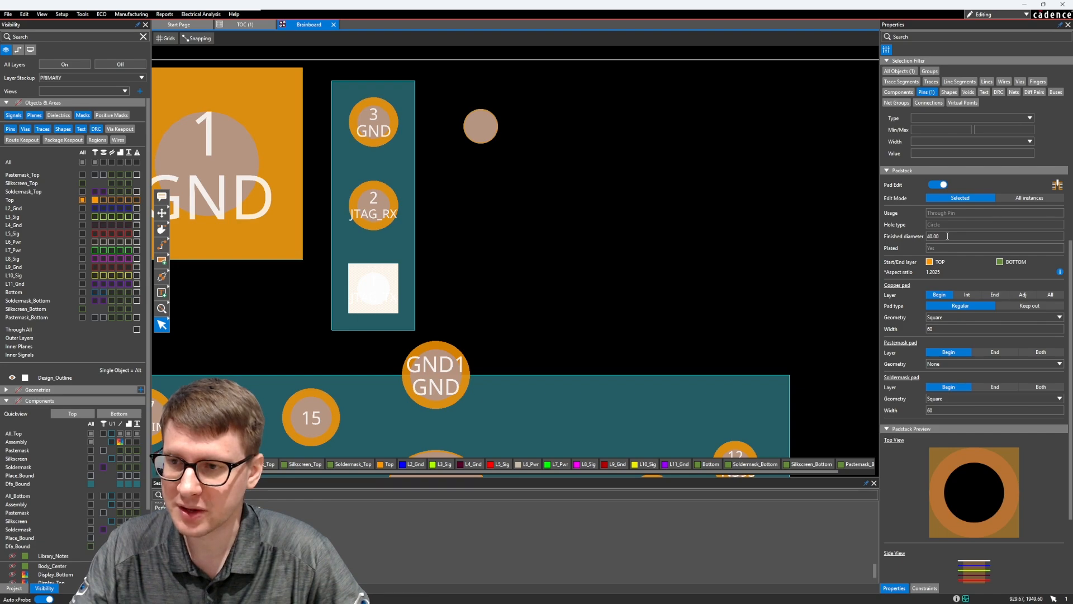
Try Octagon and then Circle as the copper pad geometry on the Begin layer of the JTAG_TX pin
left_click(947, 317)
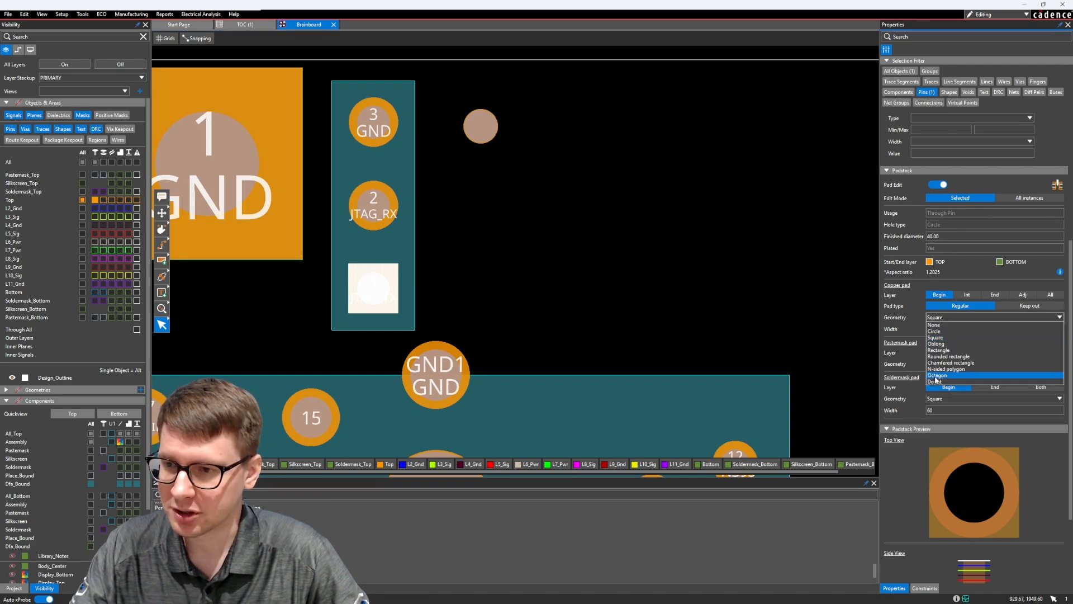
left_click(939, 379)
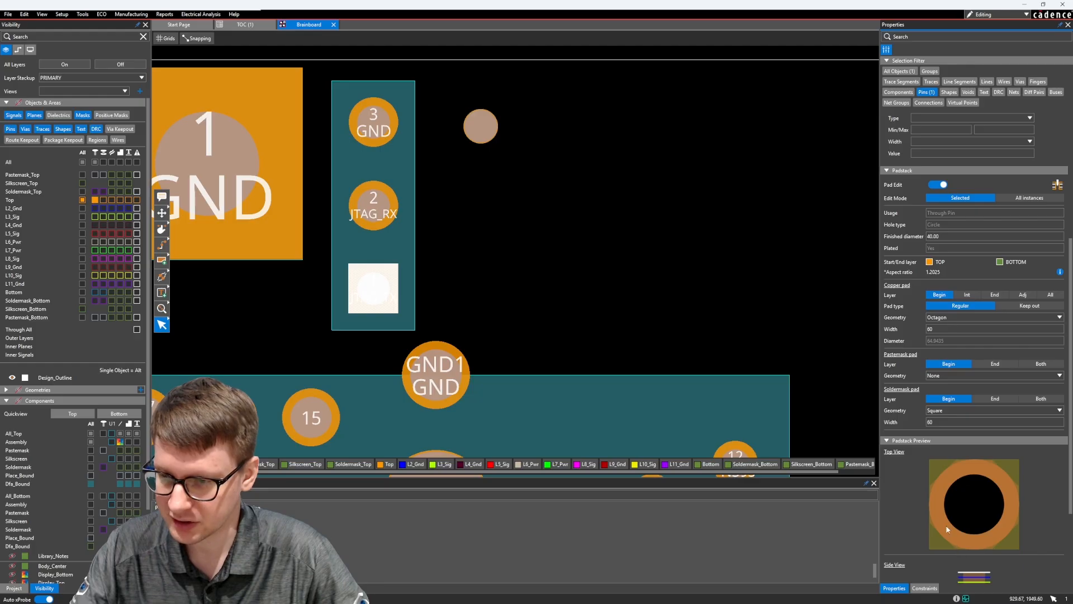
left_click(971, 318)
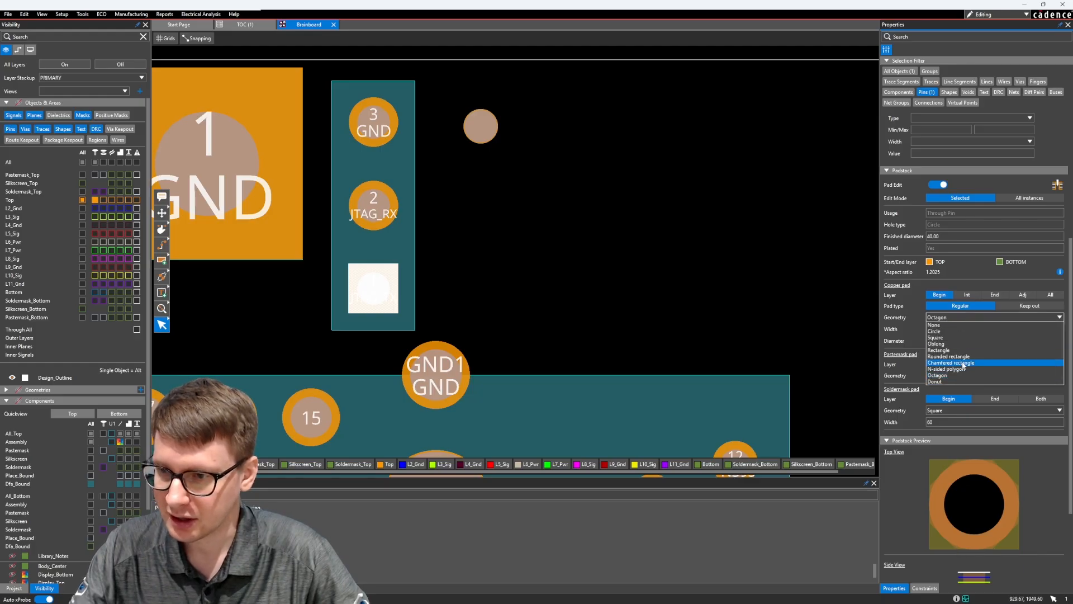
left_click(936, 332)
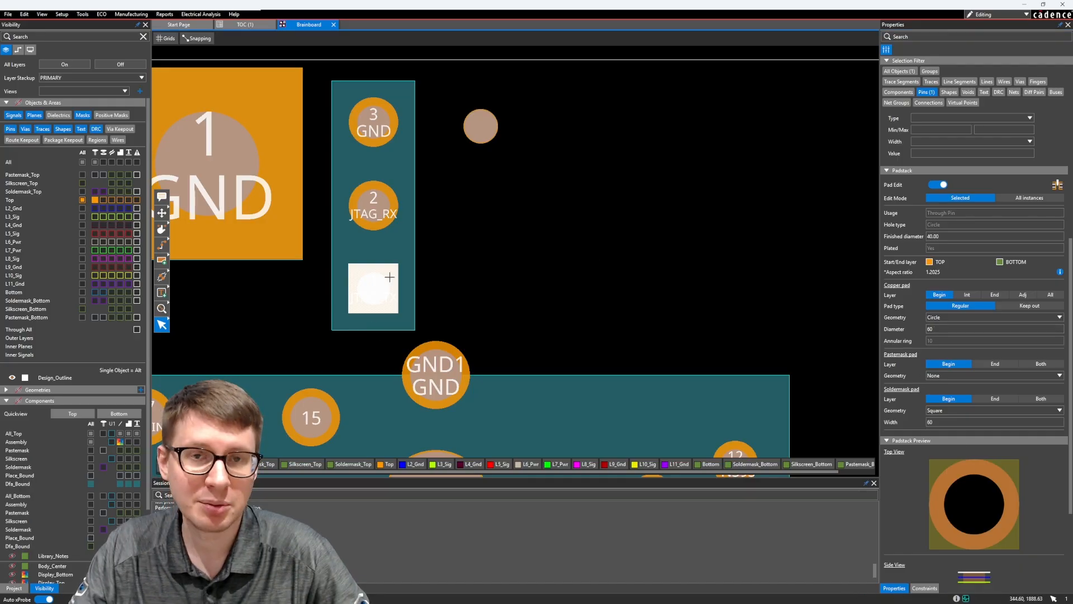
Set the JTAG_TX pin's copper pad geometry to Octagon with a width of 75 mils in the pin properties
left_click(945, 317)
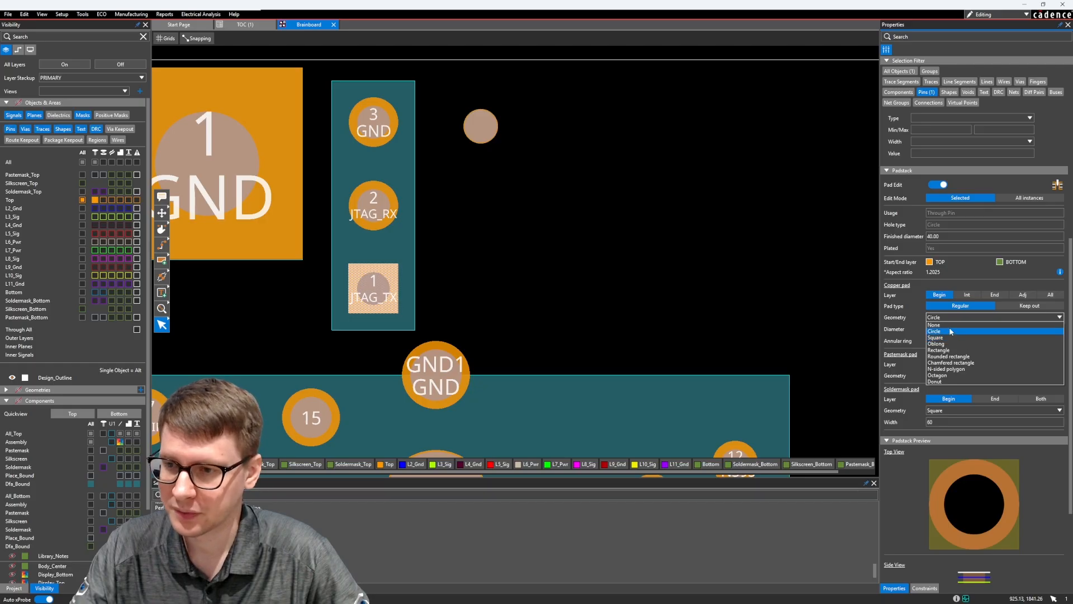
left_click(944, 377)
left_click(944, 329)
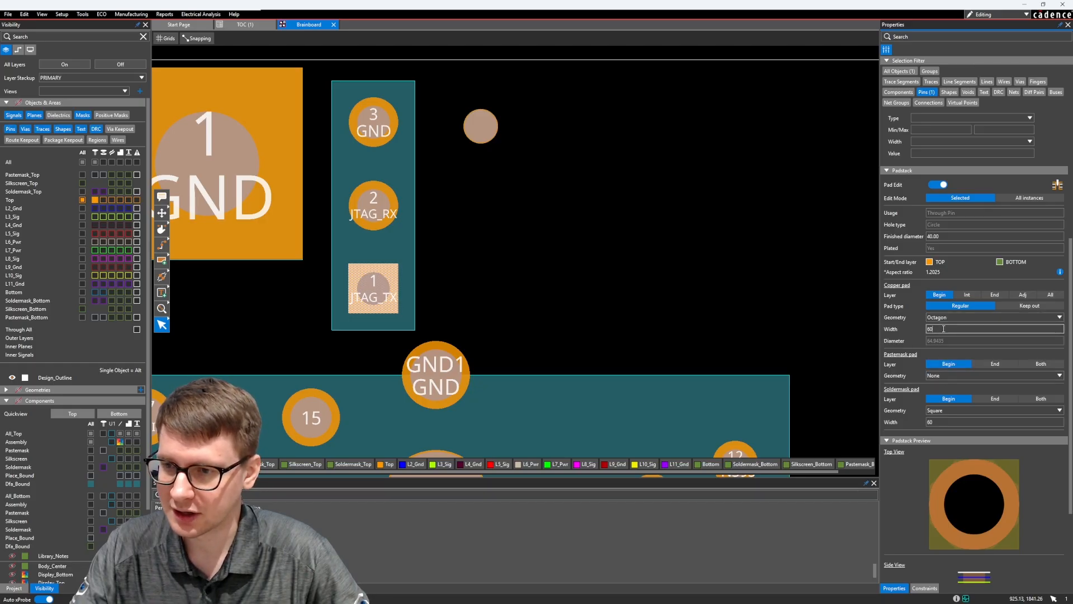
type("75")
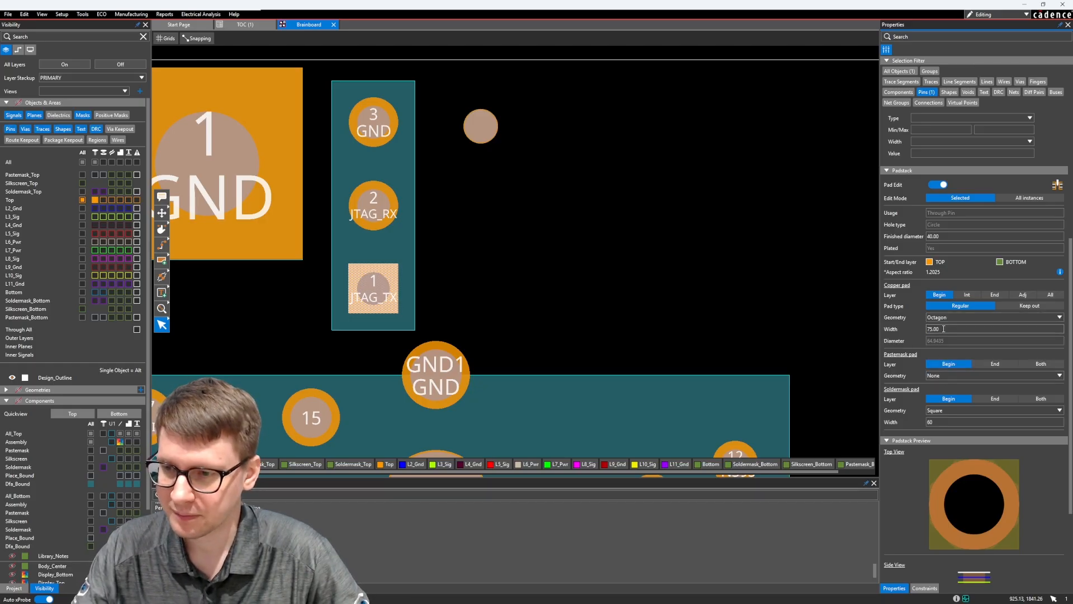
key("Return")
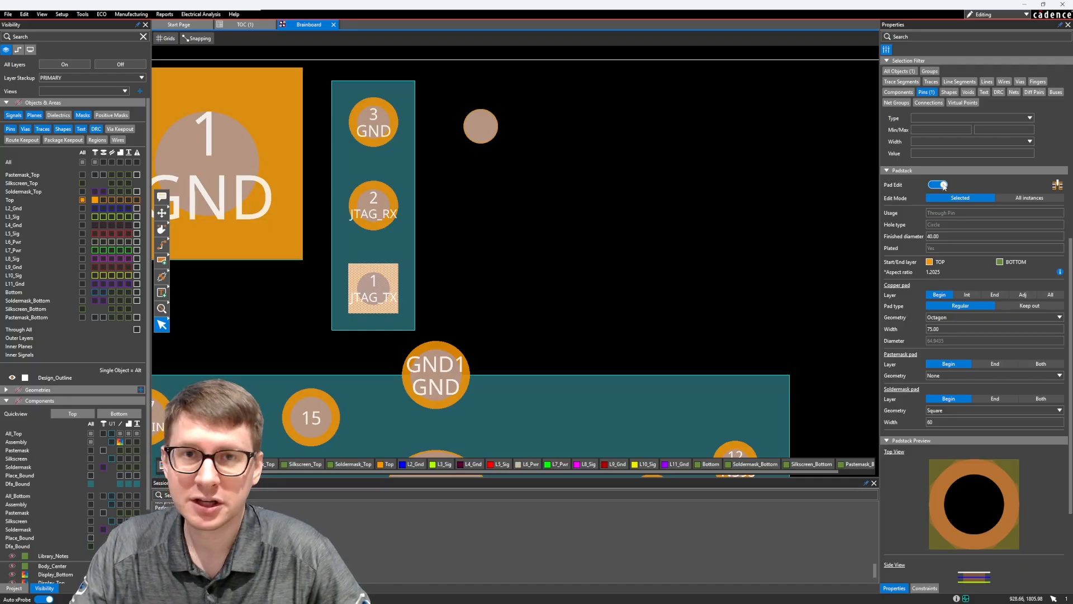
Return the JTAG_TX pin's copper pad geometry to Square
left_click(959, 317)
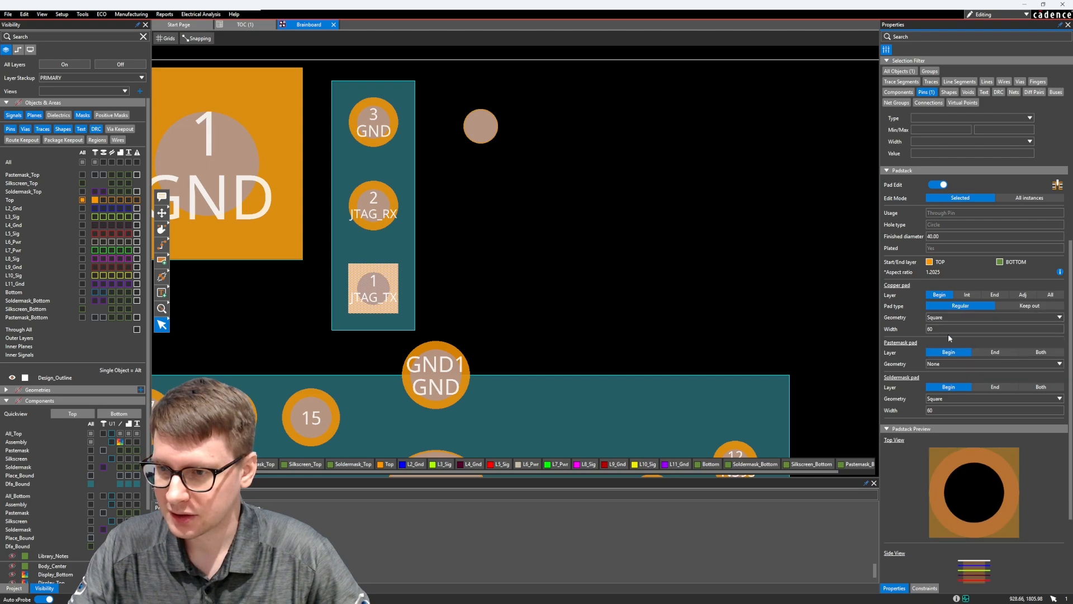
left_click(953, 331)
left_click(907, 317)
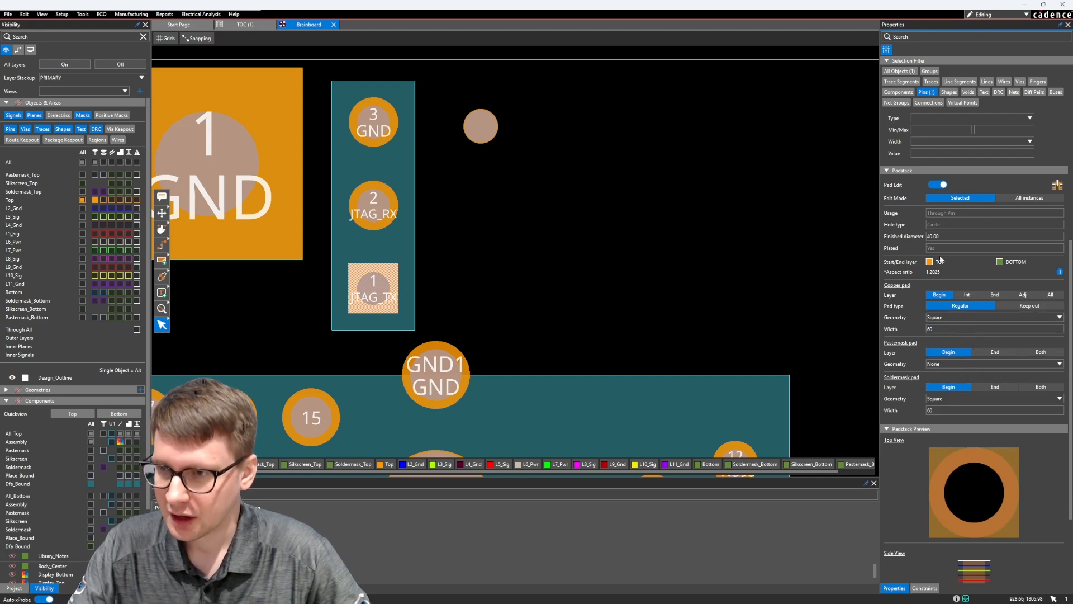
Launch the Padstack Editor for the JTAG_TX pin and place its window clear of the pin on the board
left_click(1057, 186)
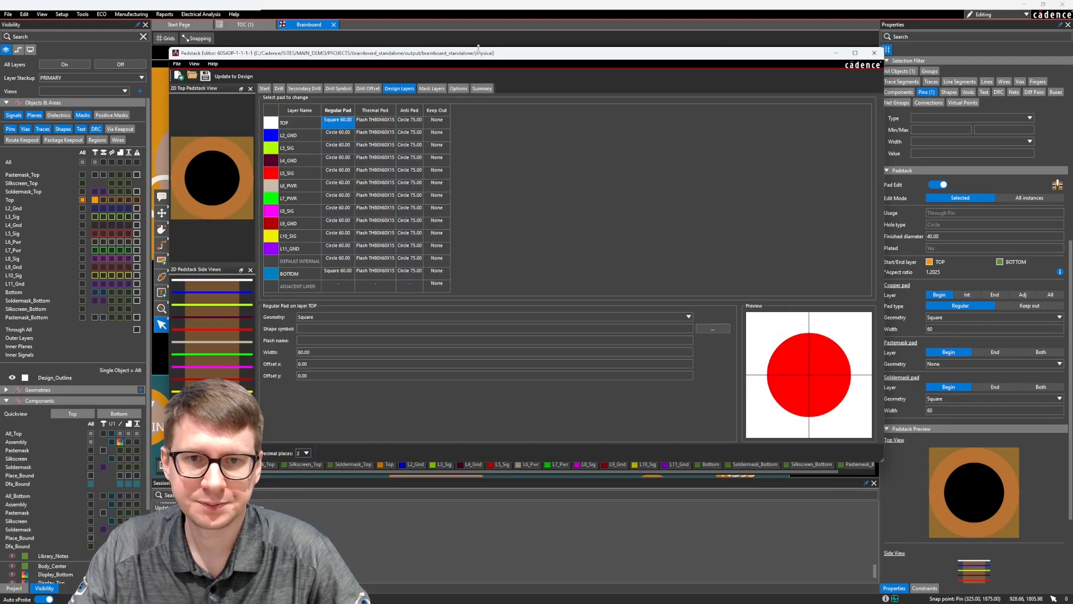
mouse_move(478, 48)
left_mouse_down()
mouse_move(476, 61)
mouse_move(579, 89)
mouse_move(471, 54)
left_mouse_up()
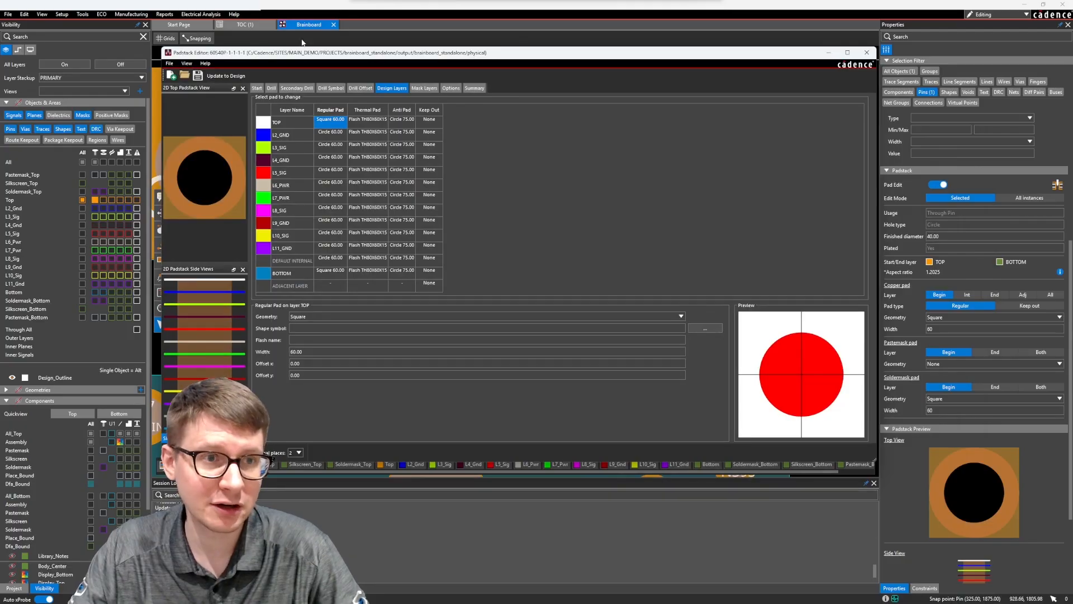
left_click_drag(161, 47, 324, 91)
left_click_drag(439, 97, 541, 73)
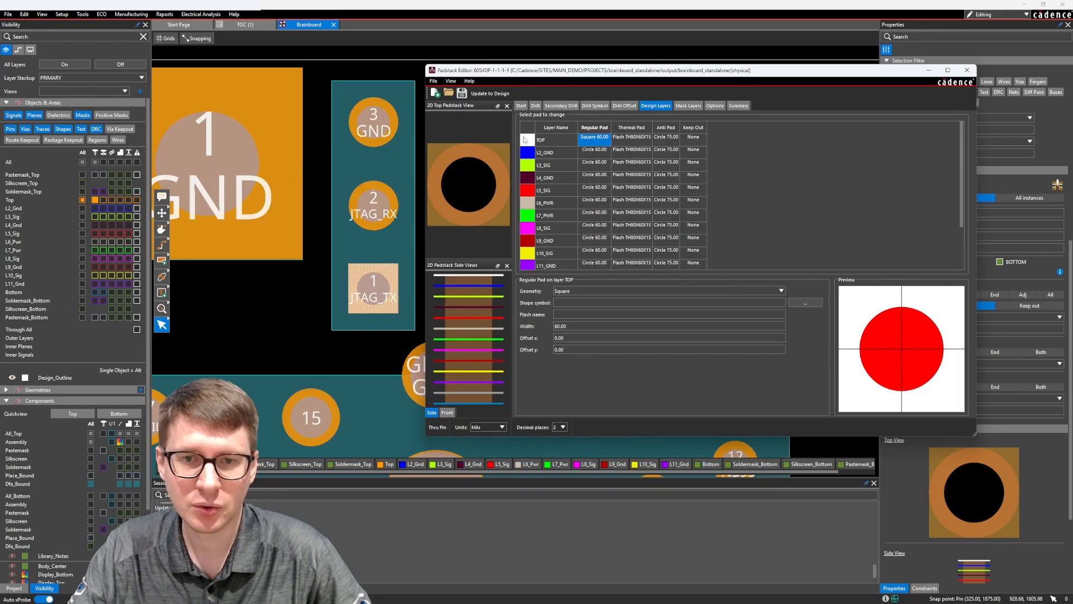
Set the regular pad on layer TOP to an Octagon with a width of 75 mils
left_click(591, 291)
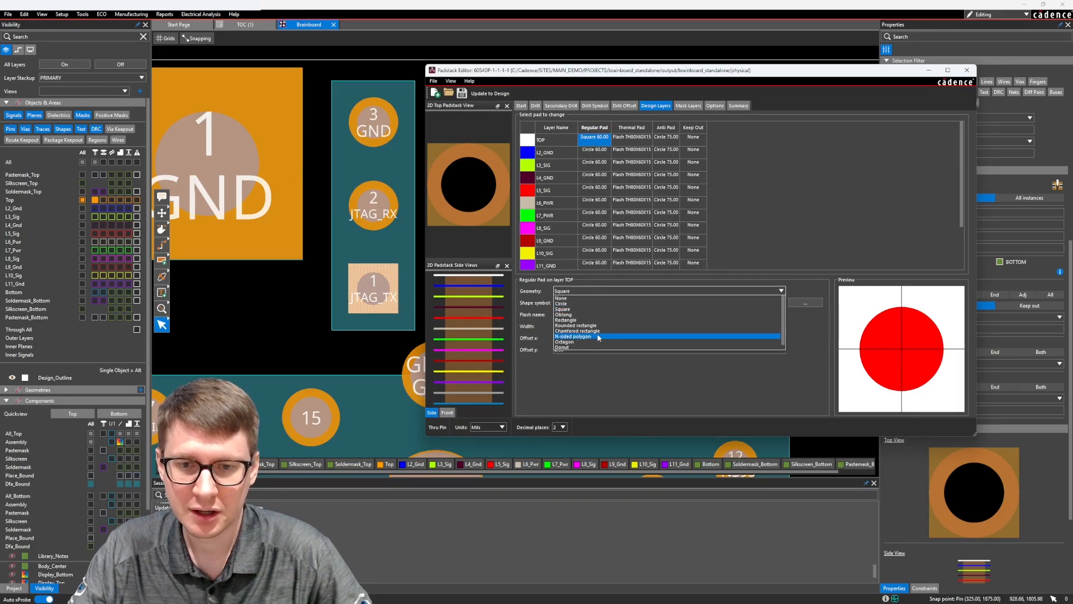
left_click(596, 334)
double_click(581, 328)
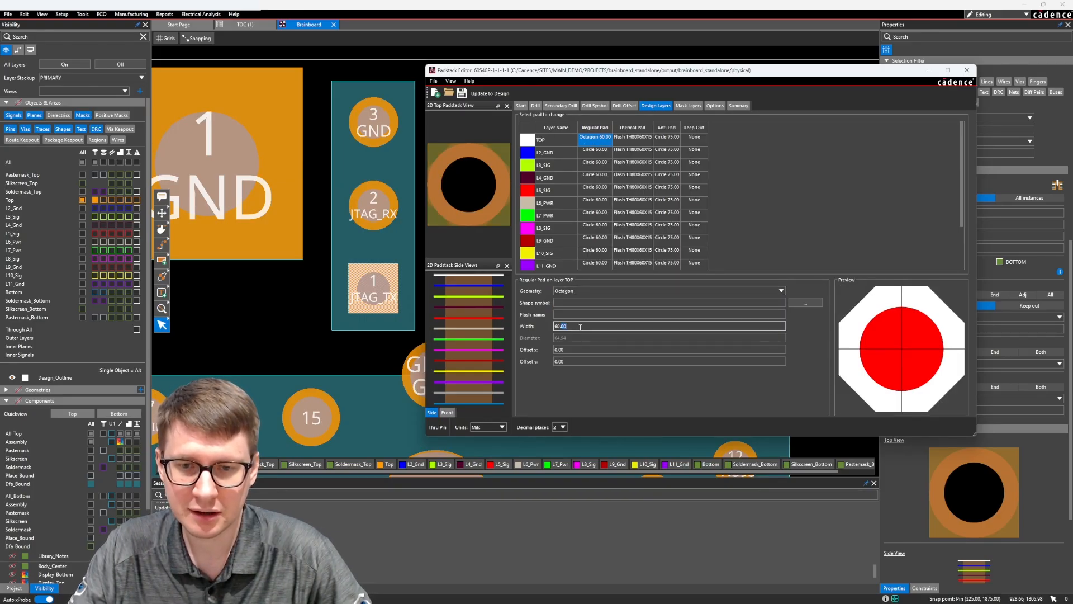
type("75")
key("Tab")
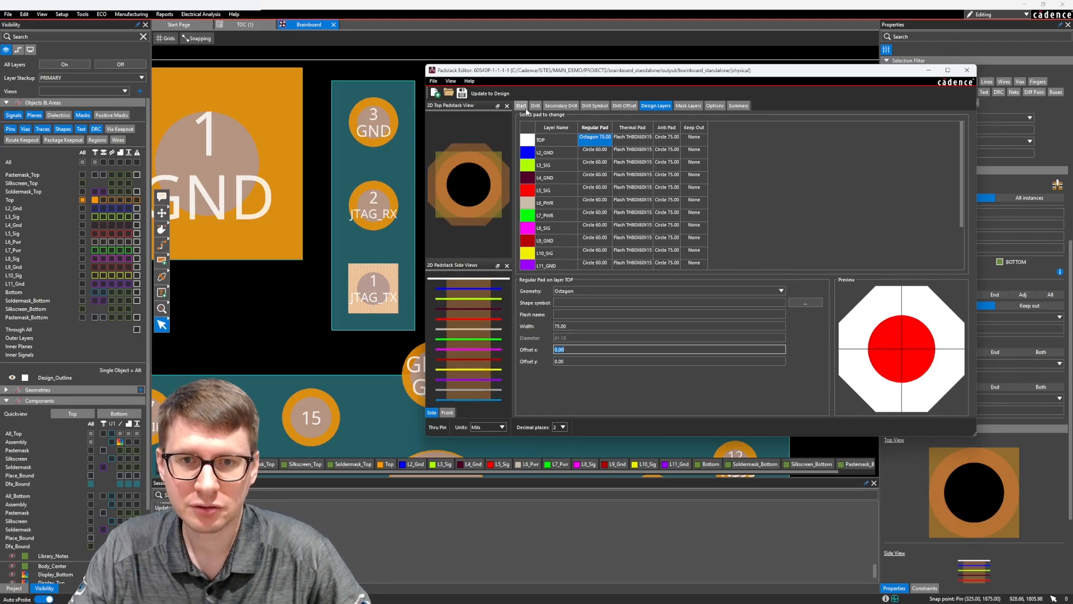
Set the finished diameter of the padstack's drill hole to 45 mils
left_click(535, 106)
double_click(615, 203)
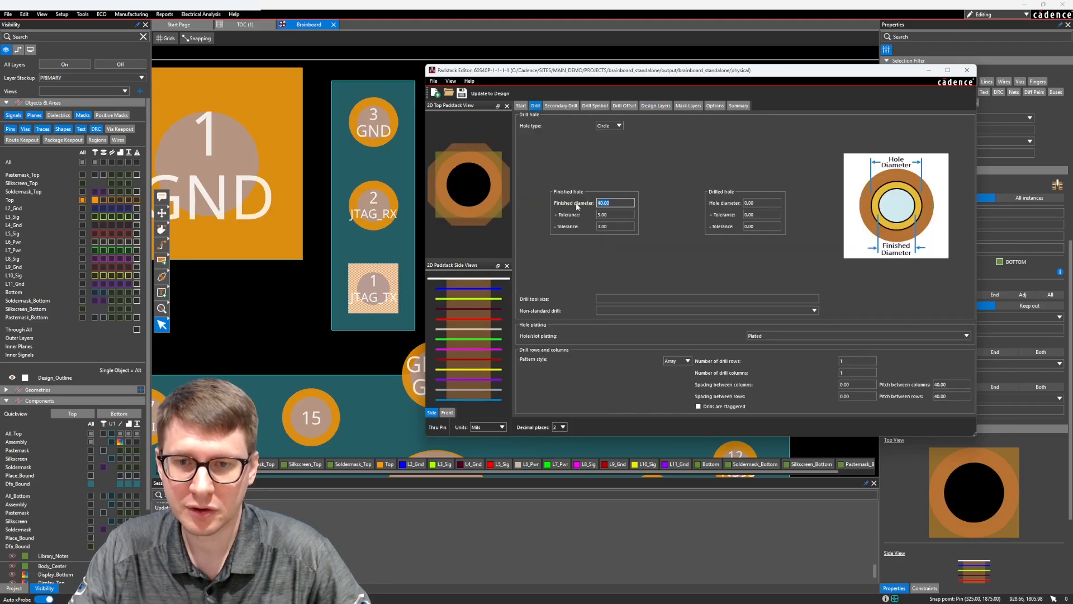
type("45")
key("Tab")
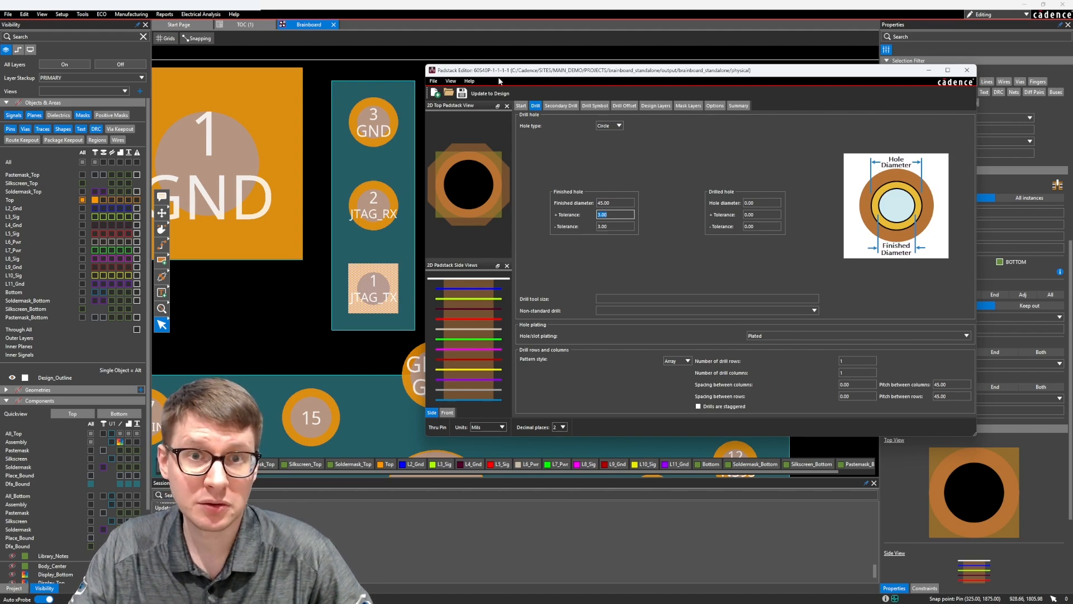
Update the edited padstack to the design, accepting the warnings, and close the Padstack Editor
left_click(491, 94)
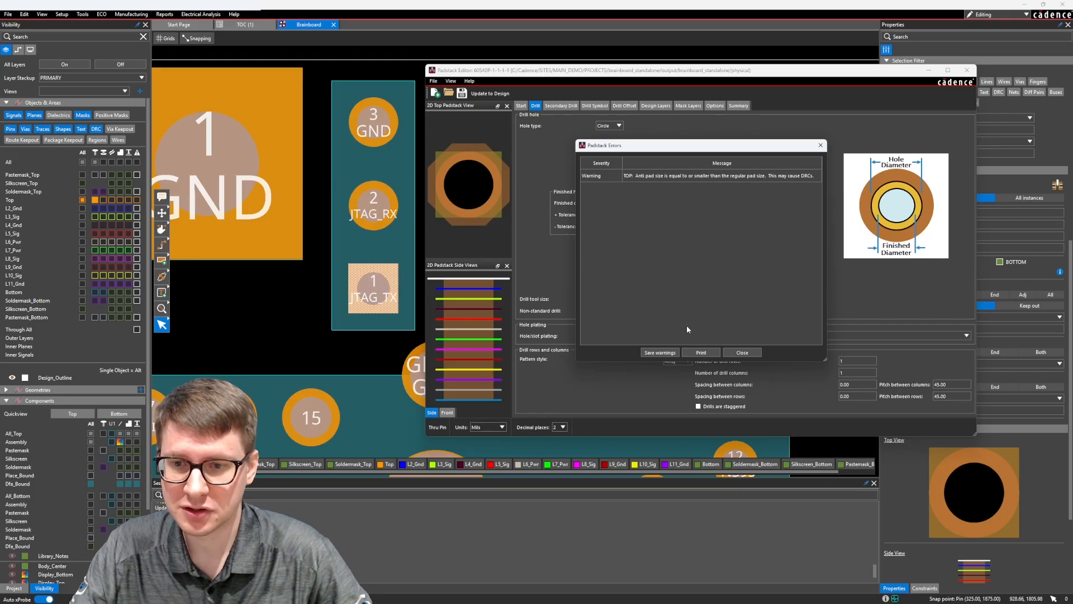
left_click(743, 353)
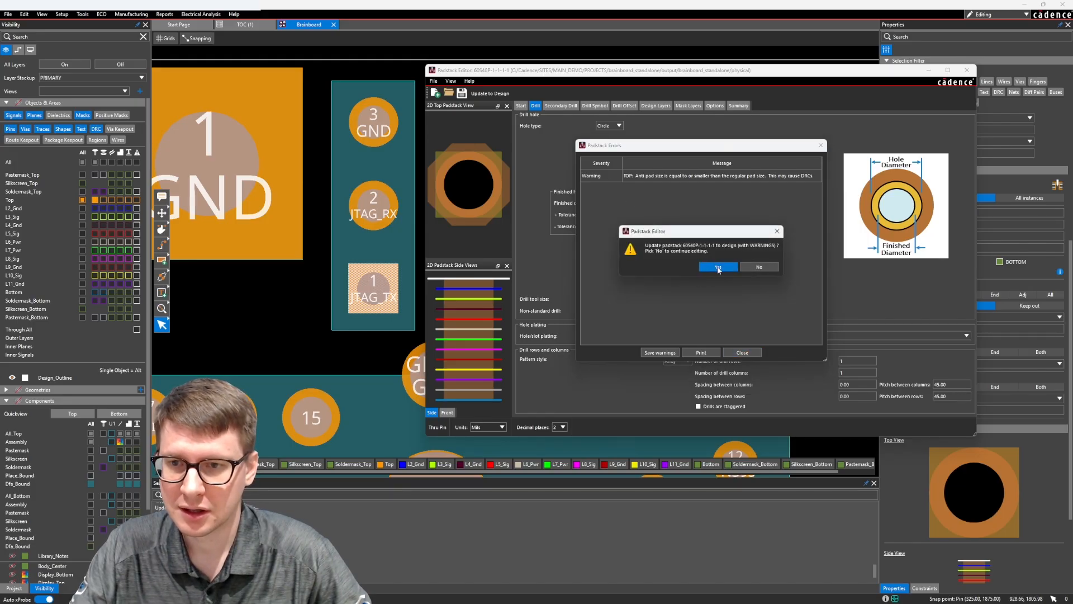
left_click(719, 267)
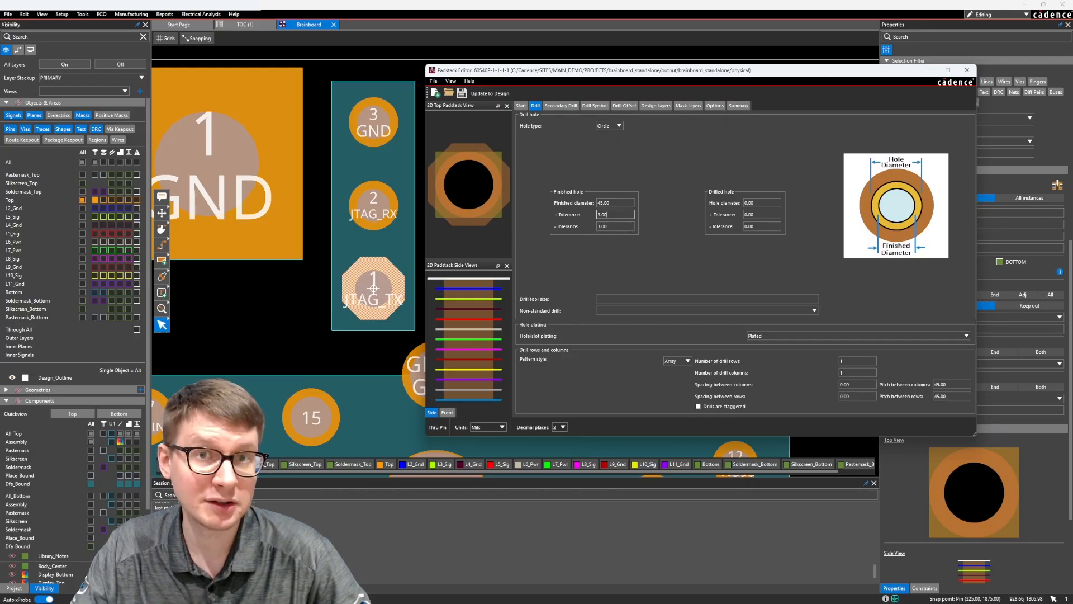
left_click(967, 70)
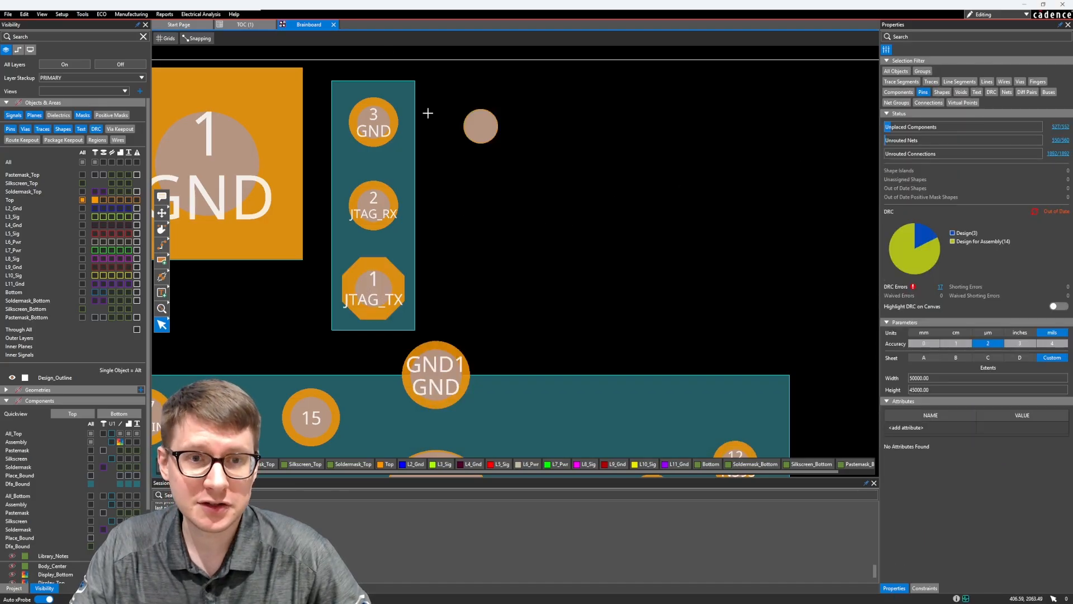
Reselect the octagonal JTAG_TX pin and turn off Pad Edit for its padstack
left_click(363, 295)
scroll(831, 300, "down", 1)
scroll(982, 273, "down", 3)
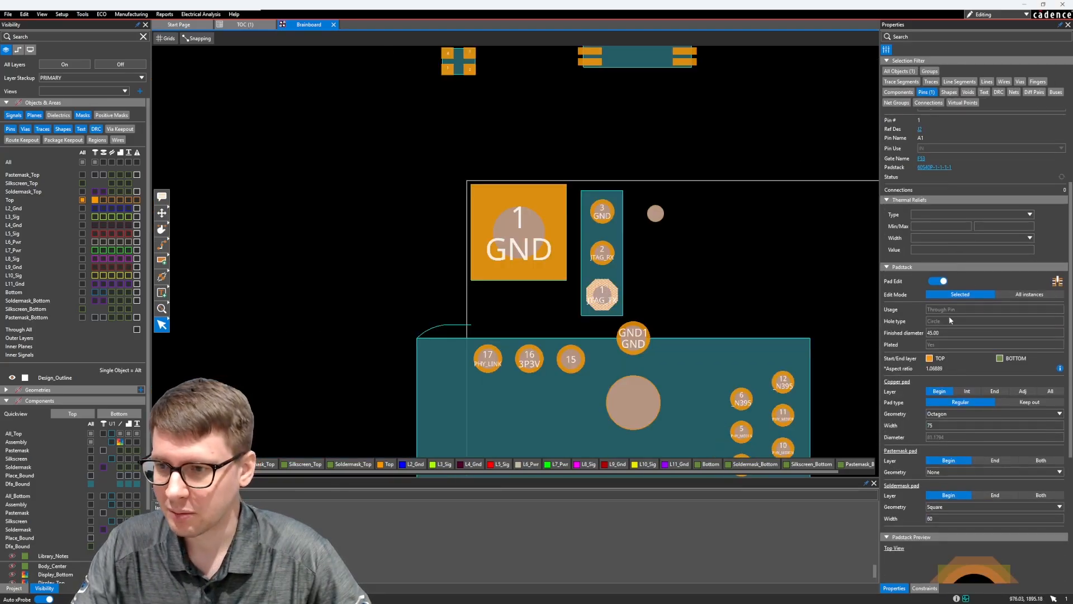
left_click(942, 281)
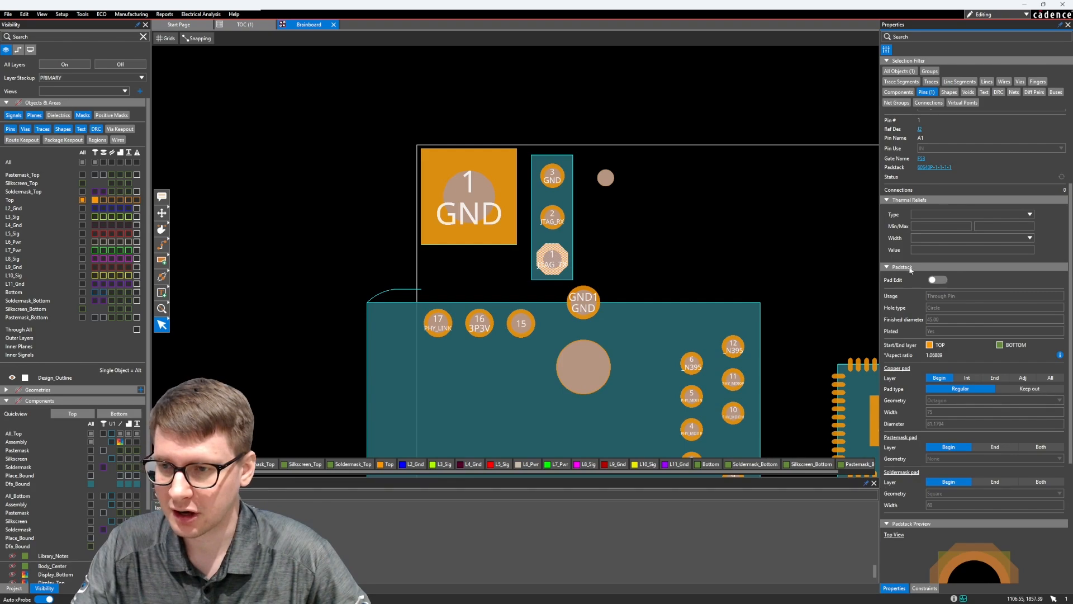
Review the JTAG_TX pin's padstack properties, including its pad settings and top and side previews
scroll(569, 227, "up", 1)
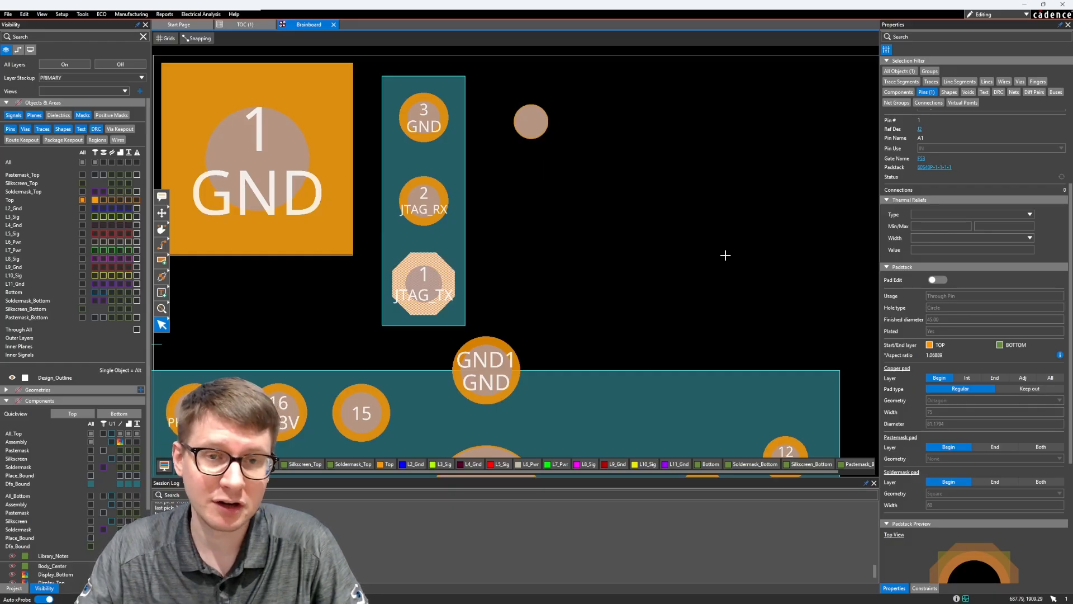
scroll(944, 280, "down", 5)
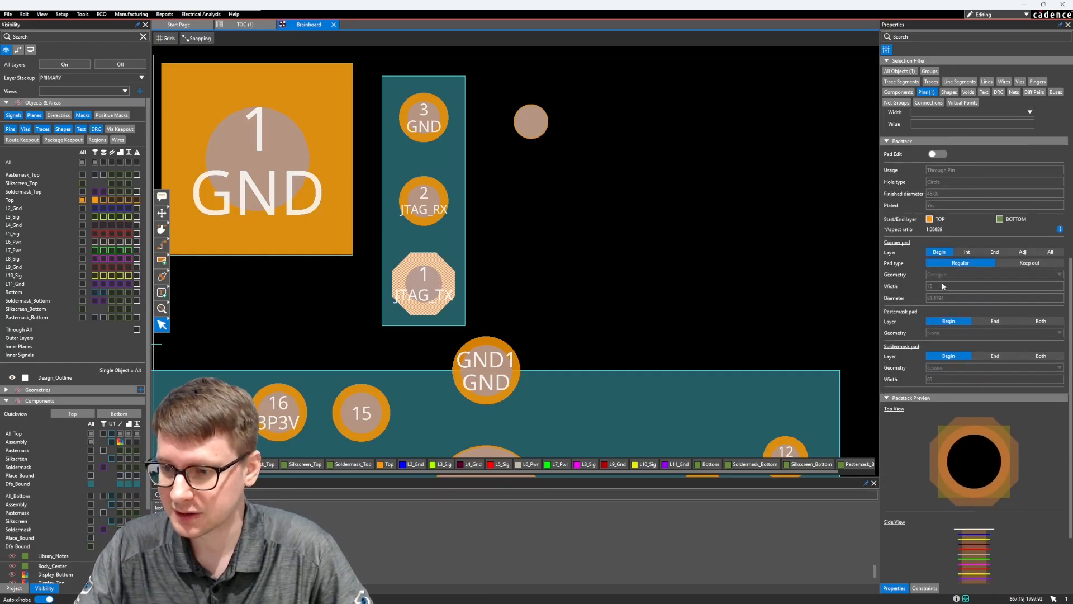
scroll(987, 240, "up", 3)
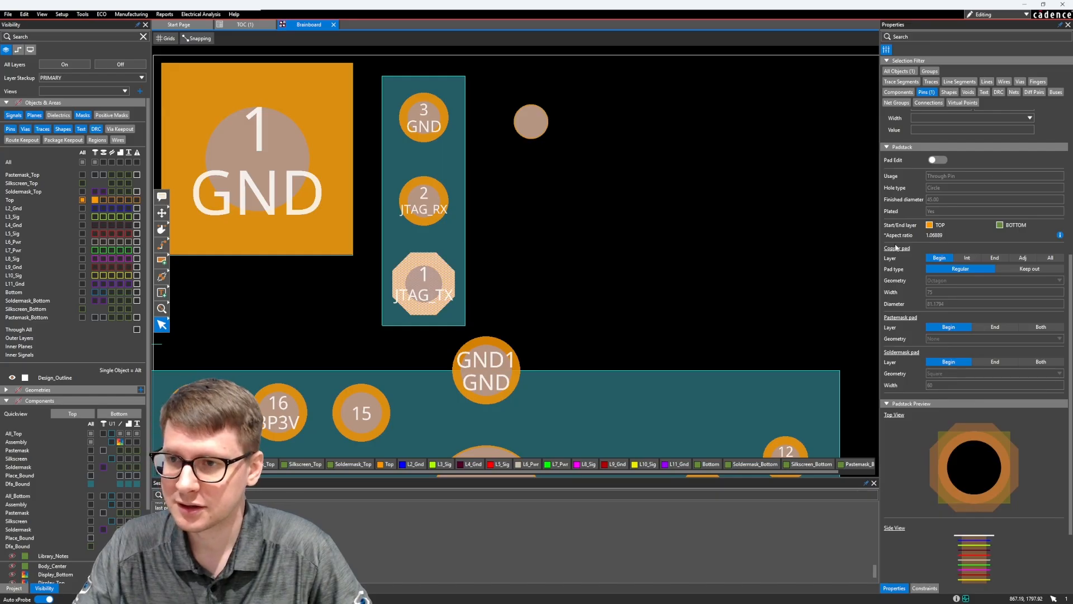
scroll(939, 274, "down", 3)
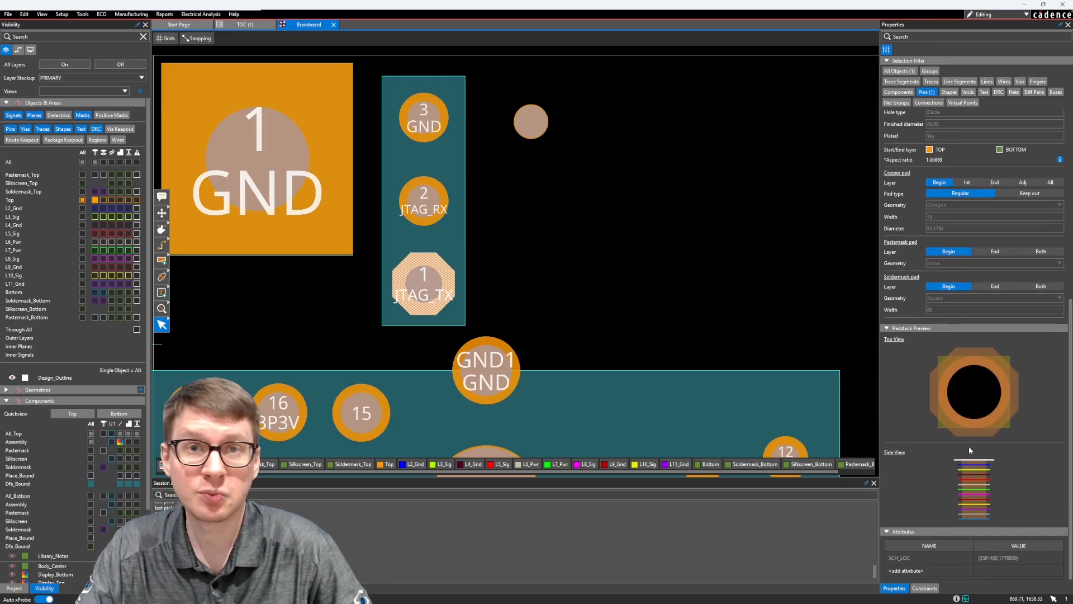
middle_click_drag(765, 257, 744, 256)
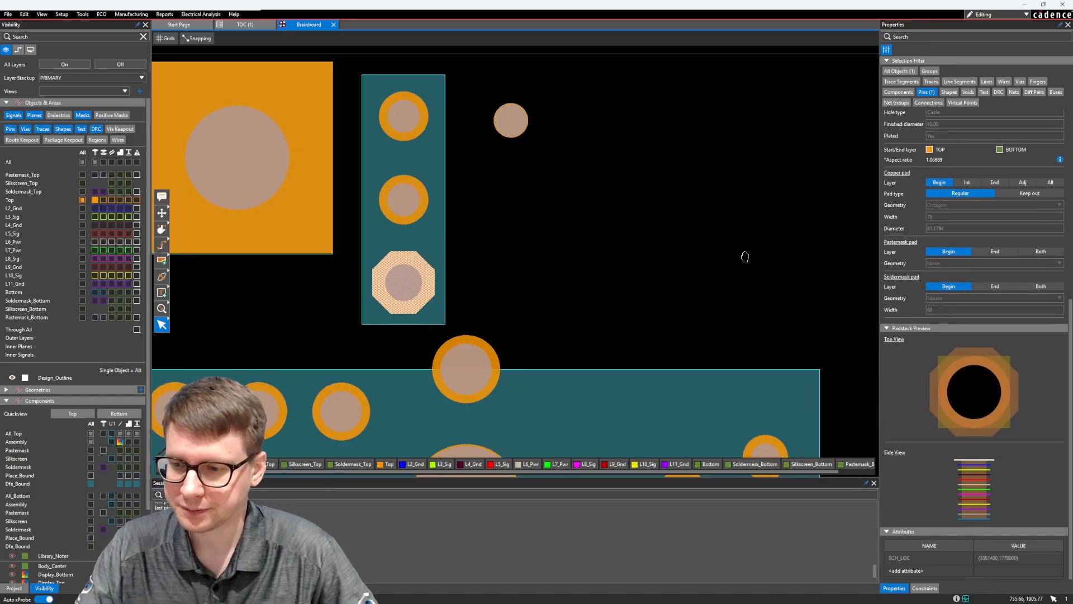